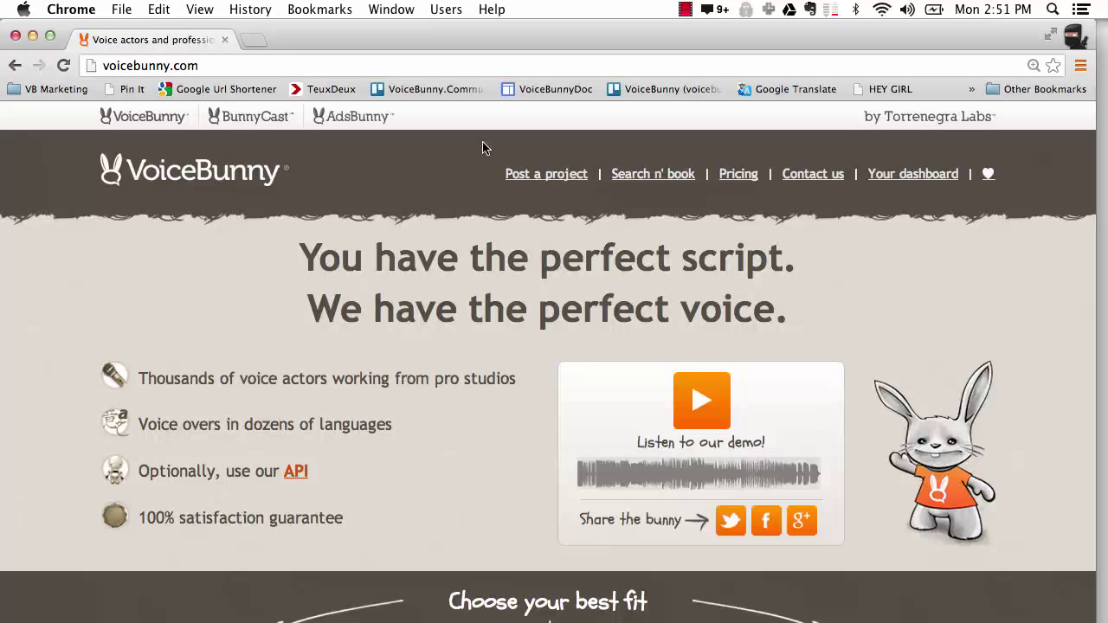
- Open Your favorites to view the Announcer guys list with its samples noted 'SC' and 'my favorite'
left_click(989, 176)
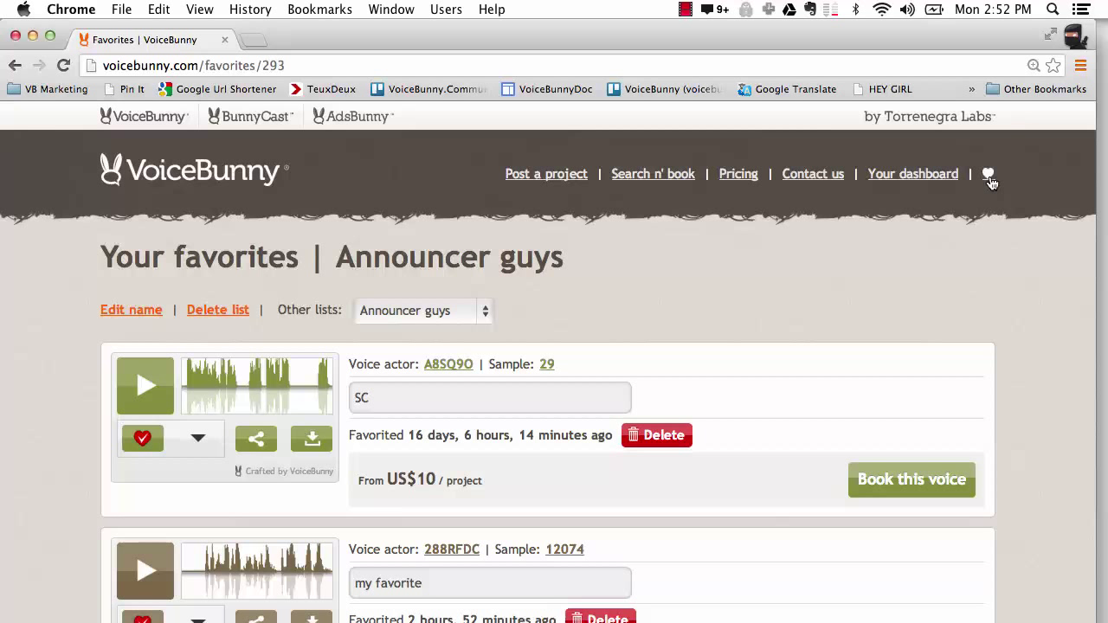
- From the dashboard, open the That's why we created VoiceBunny project and scroll to its full reads
left_click(920, 174)
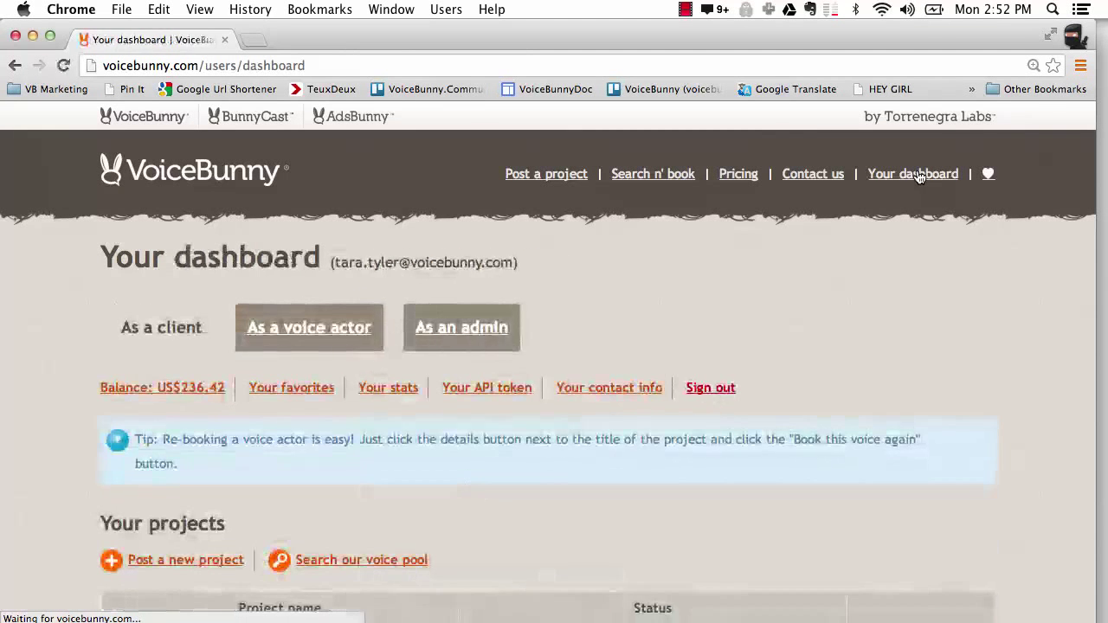
scroll(925, 281, "down", 8)
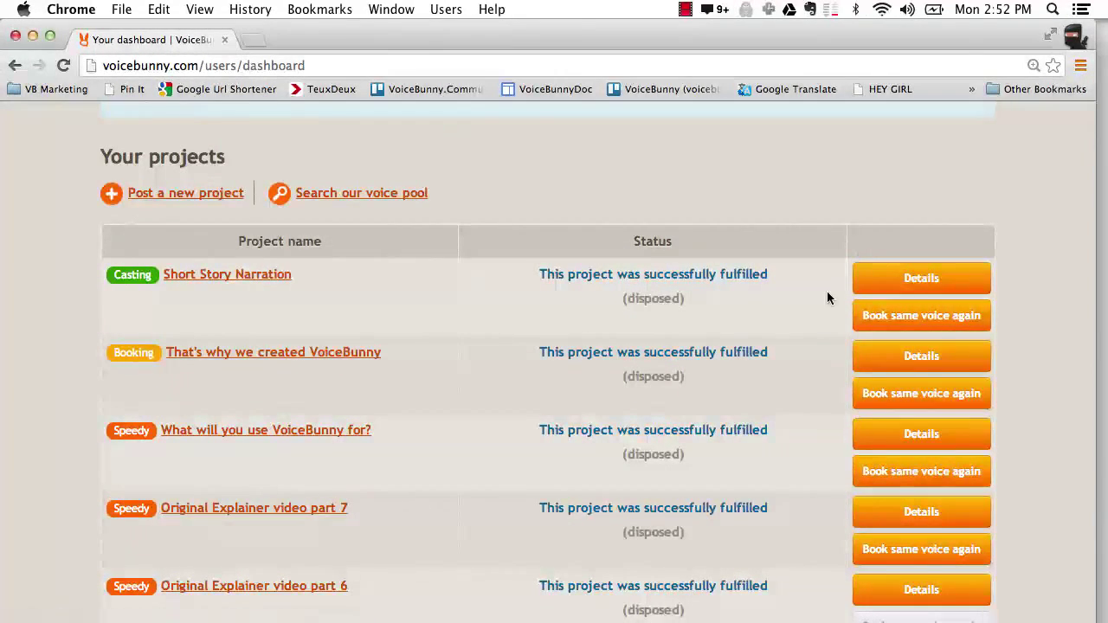
left_click(890, 357)
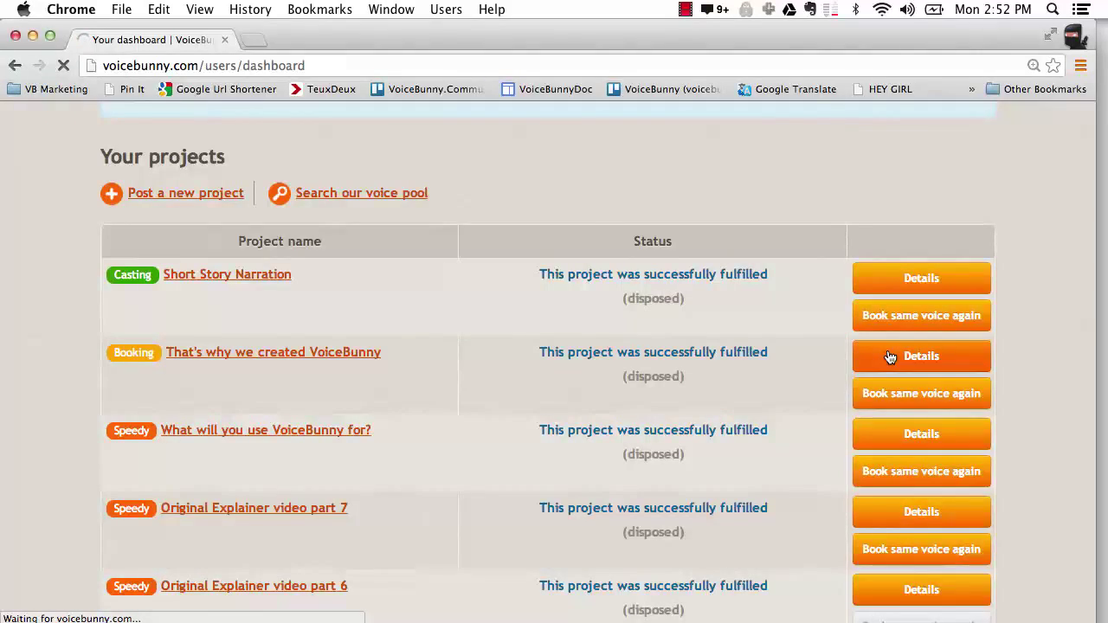
scroll(890, 357, "down", 20)
scroll(890, 357, "down", 5)
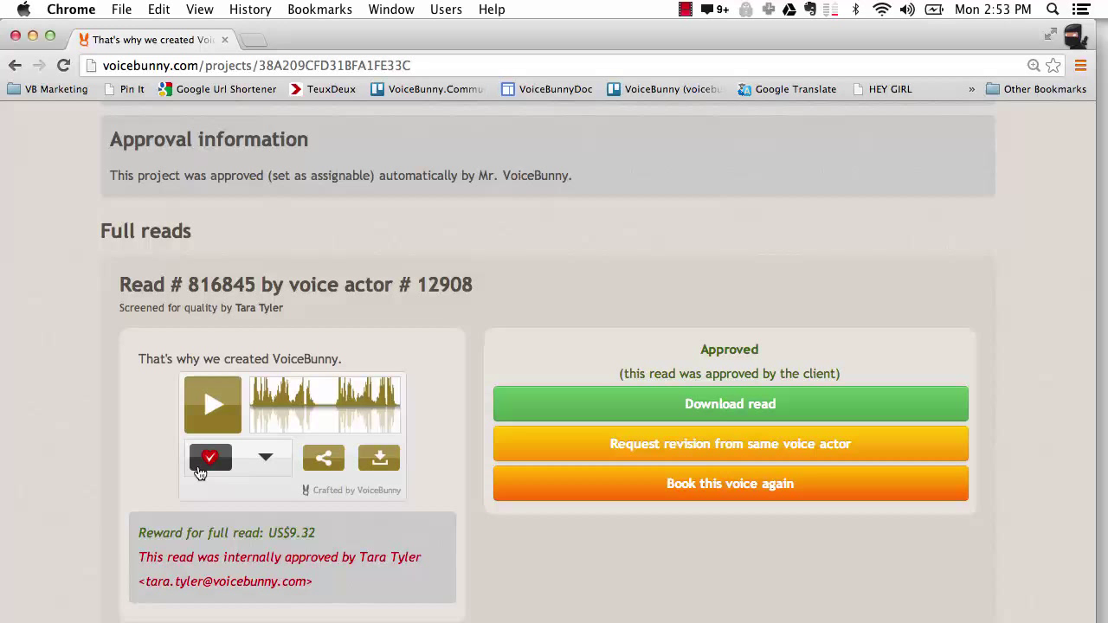
- Remove the full read from Announcers I like, then favorite it again with the note 'announcer'
left_click(265, 458)
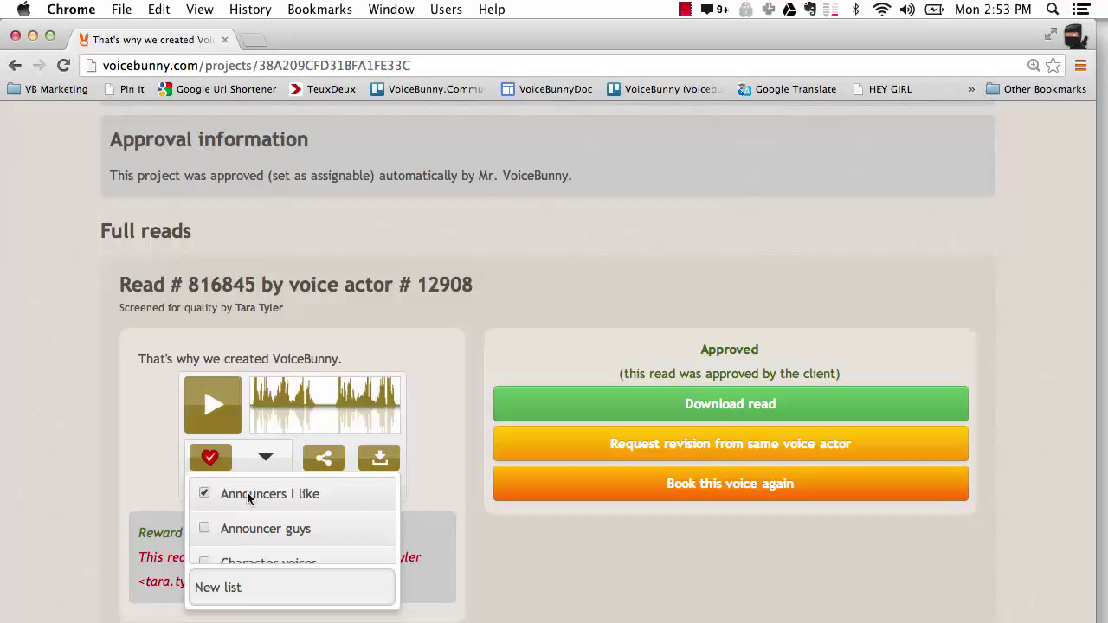
left_click(203, 494)
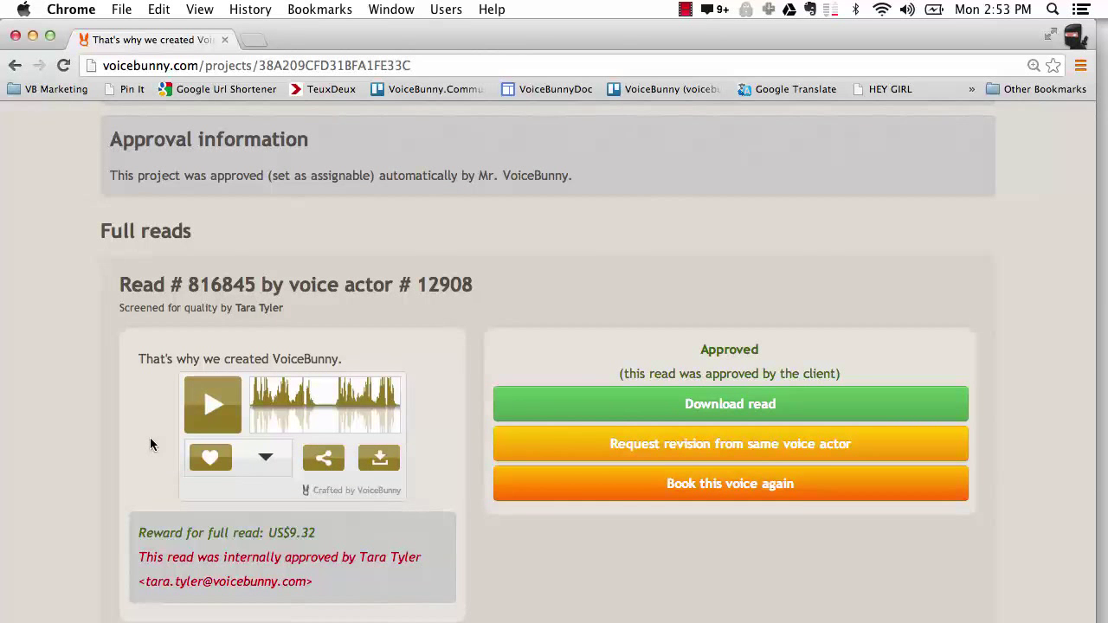
left_click(210, 458)
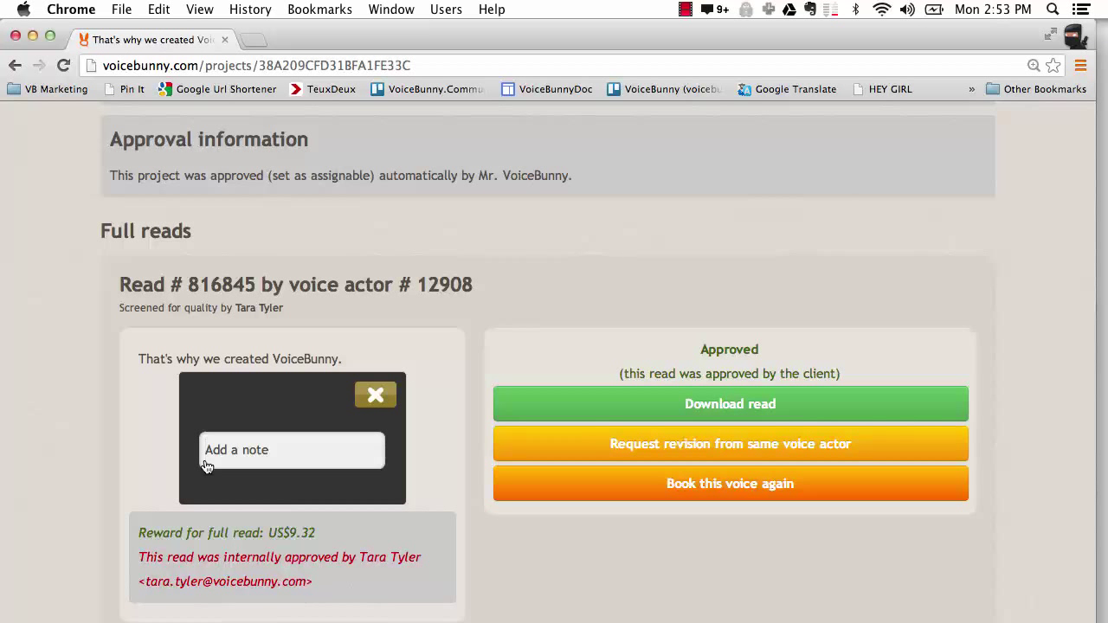
type("announcer")
key("Return")
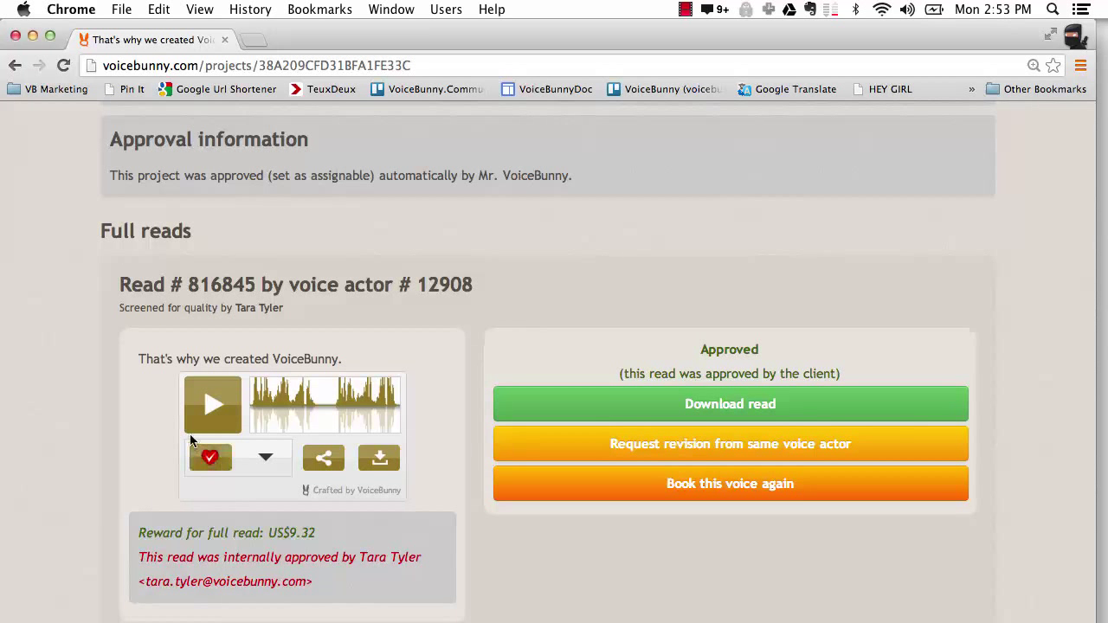
- Add read # 816845 to the Announcers I like list without a note
left_click(270, 469)
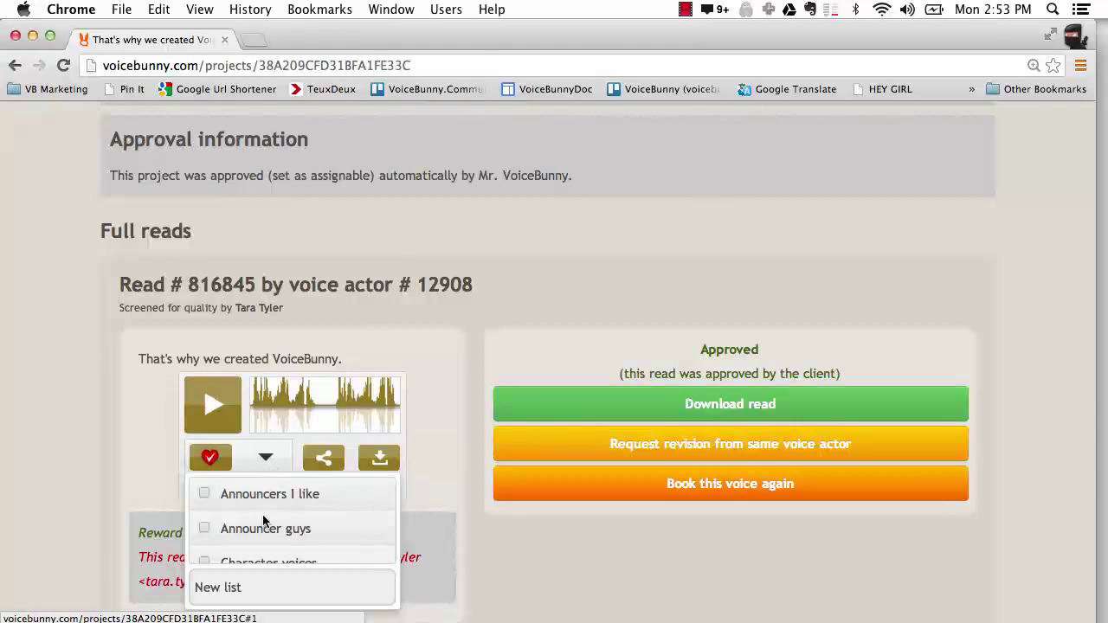
scroll(265, 520, "down", 1)
scroll(265, 522, "up", 3)
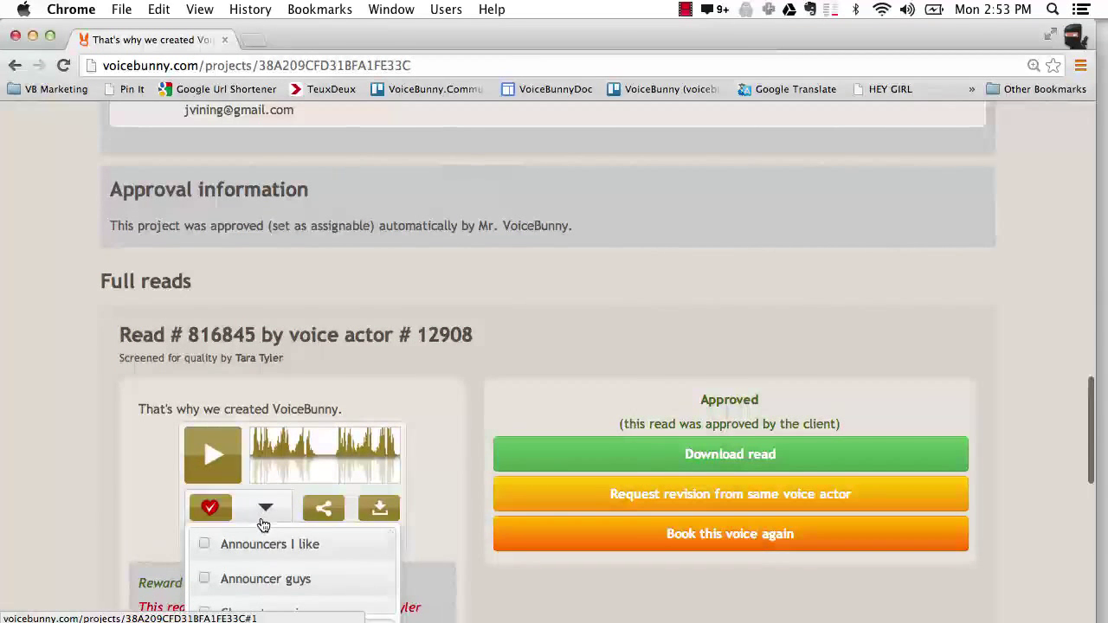
left_click(206, 545)
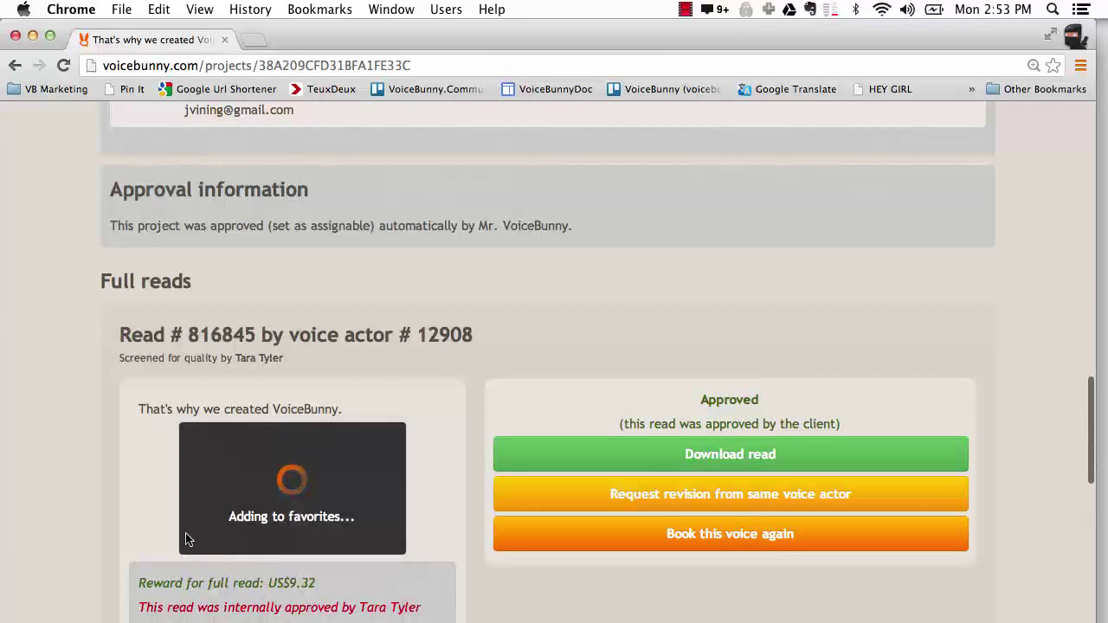
left_click(395, 458)
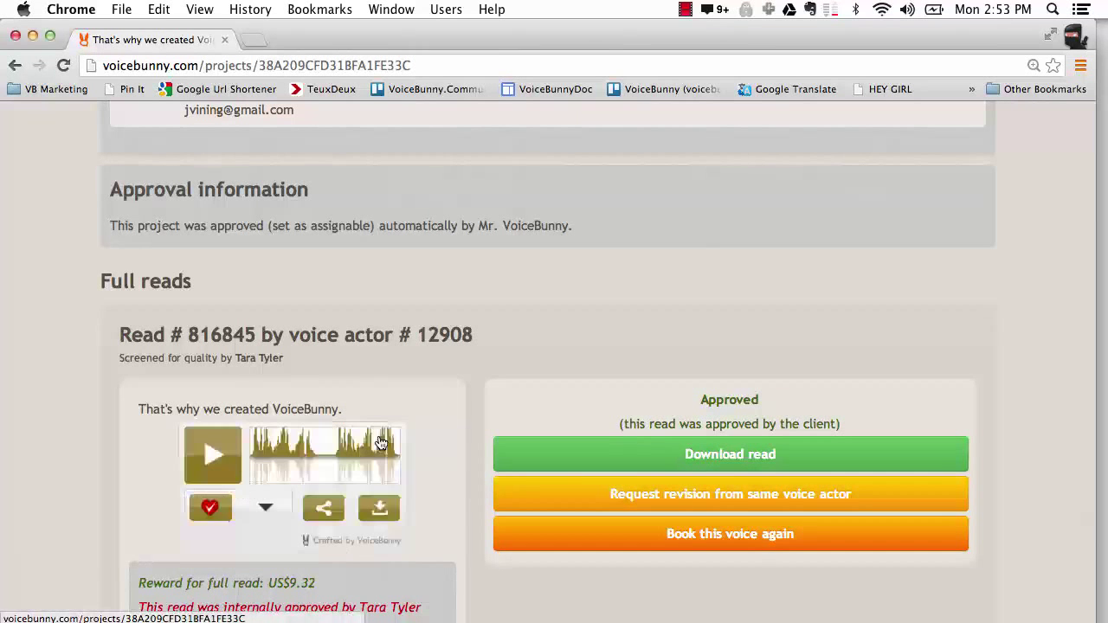
- Save the read to a new celebrity soundalikes favorites list, noted with the celebrity's name
scroll(425, 405, "down", 3)
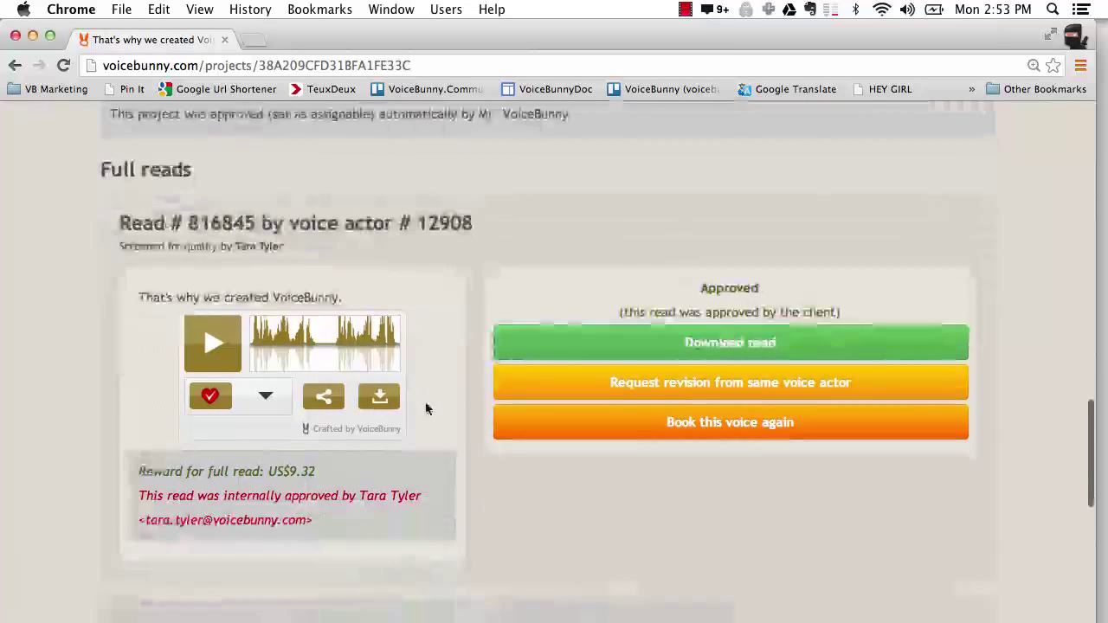
left_click(268, 396)
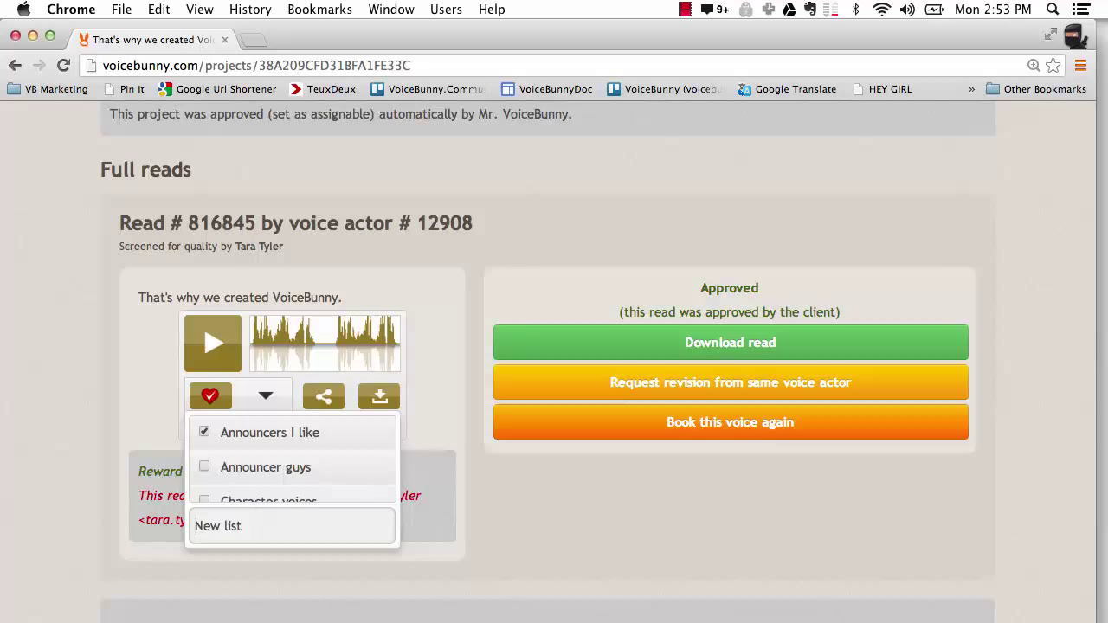
type("Morgan Freeman Soundalikes")
key("Return")
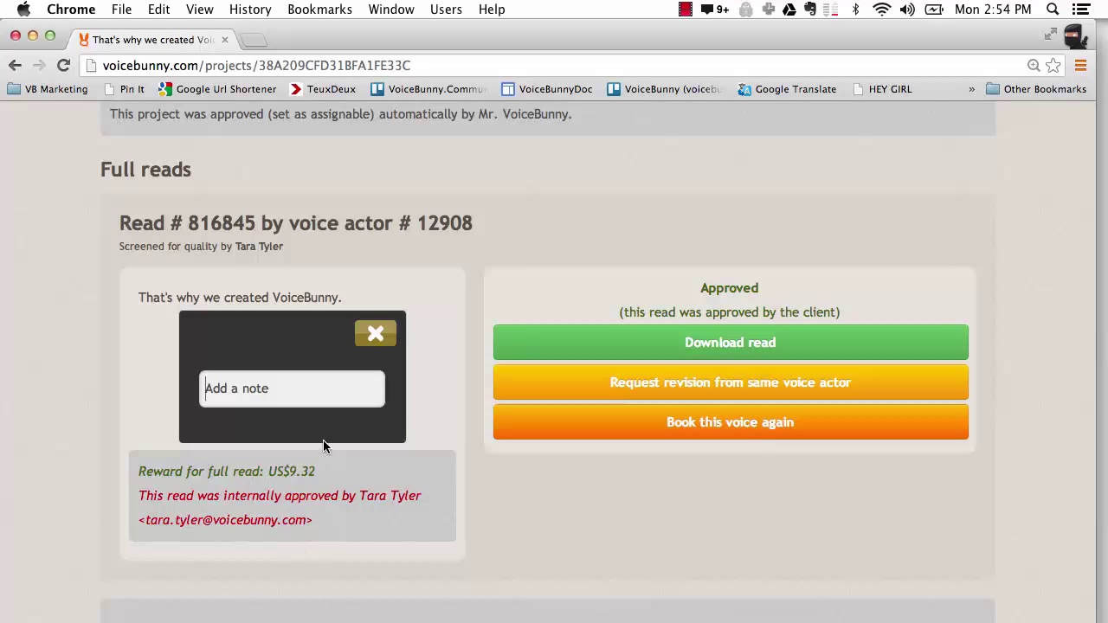
type("morgan freeman")
key("Return")
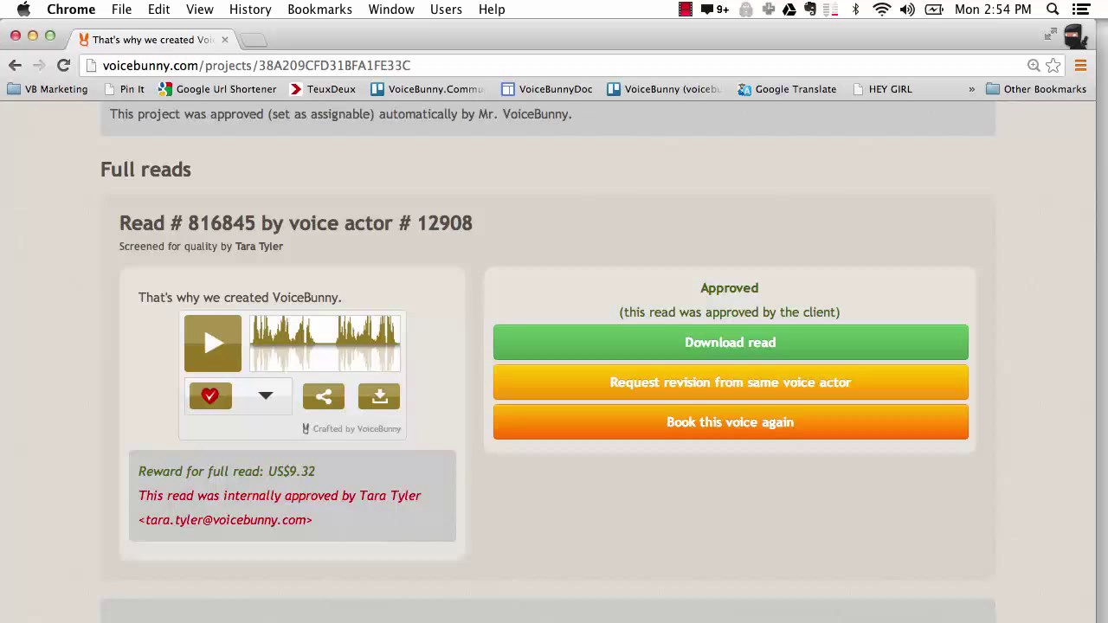
- Colour the read's embedded player green (#669900) and select its iframe embed code
left_click(325, 398)
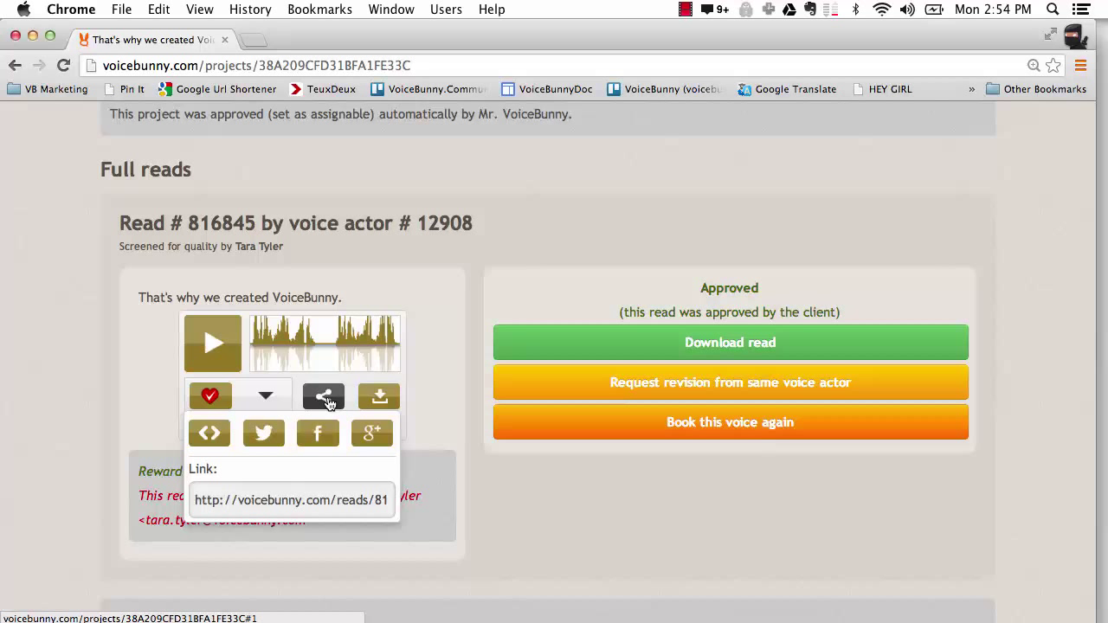
left_click(210, 433)
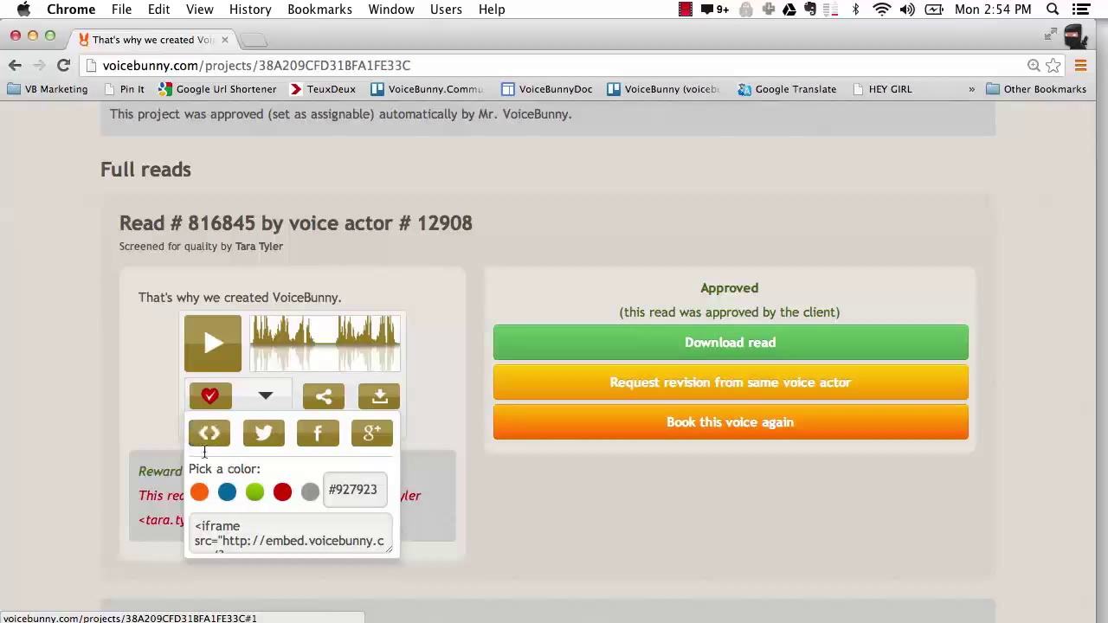
left_click(199, 492)
left_click(230, 494)
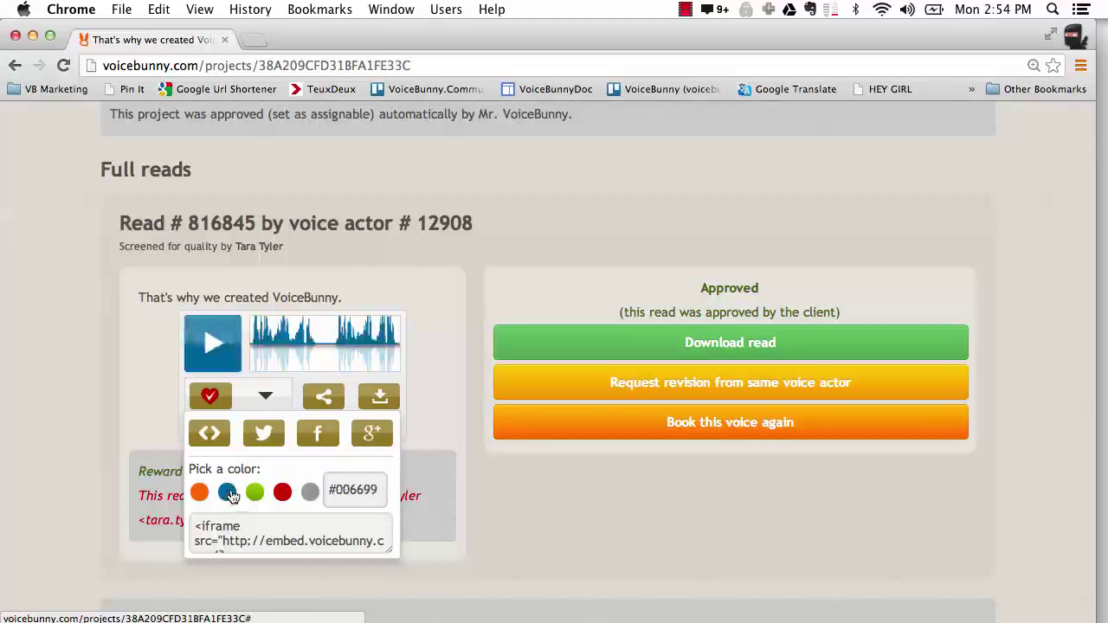
left_click(254, 492)
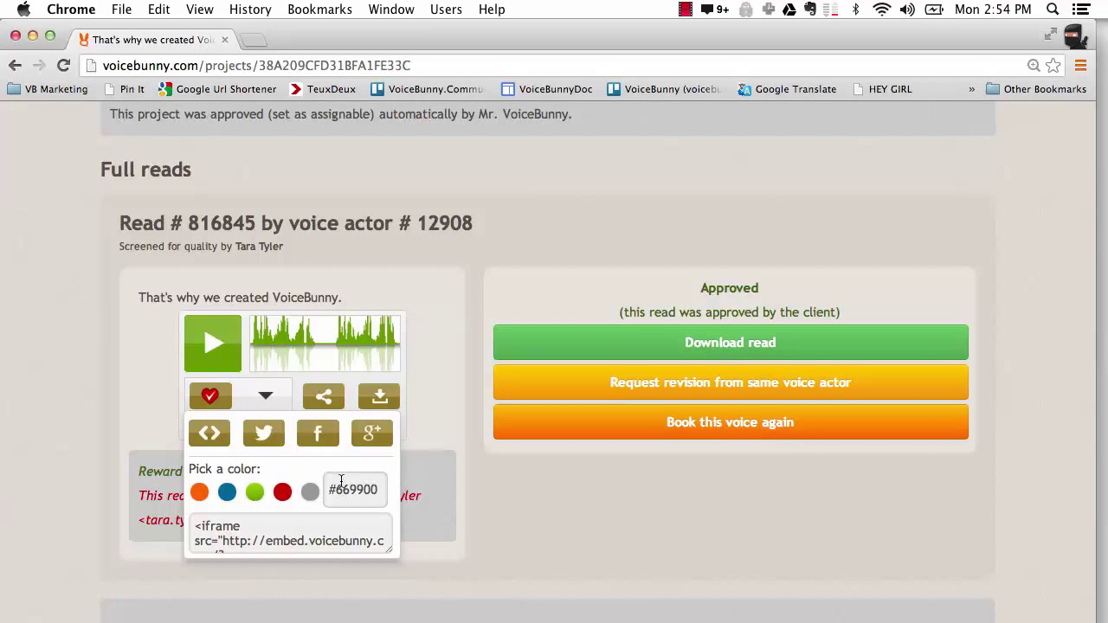
left_click(290, 526)
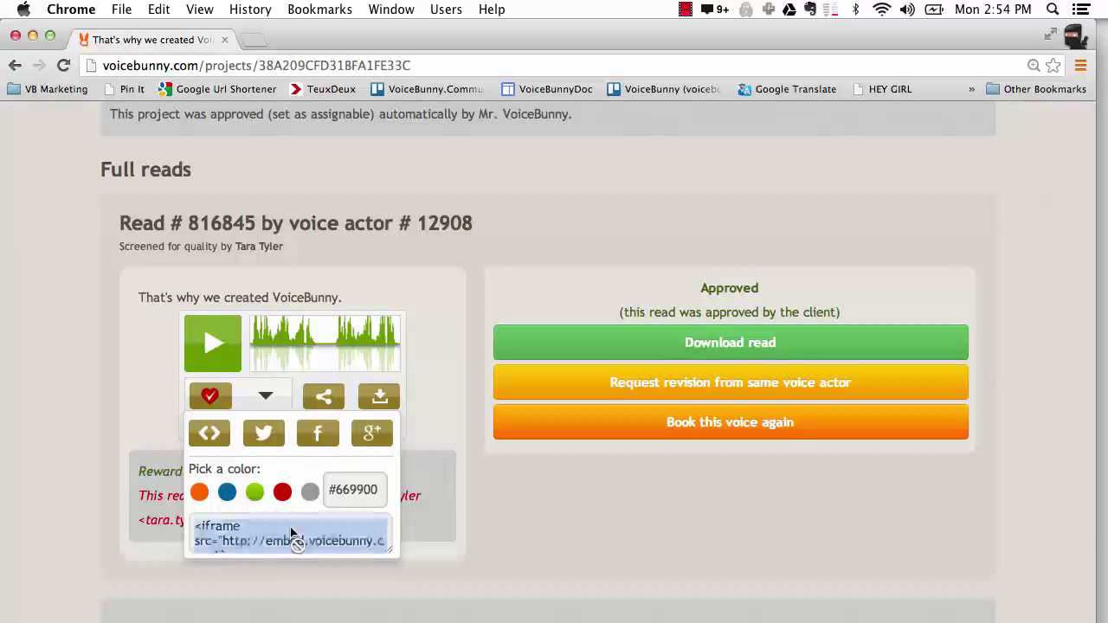
- Download read # 816845 as an MP3 and reload the project page
left_click(379, 399)
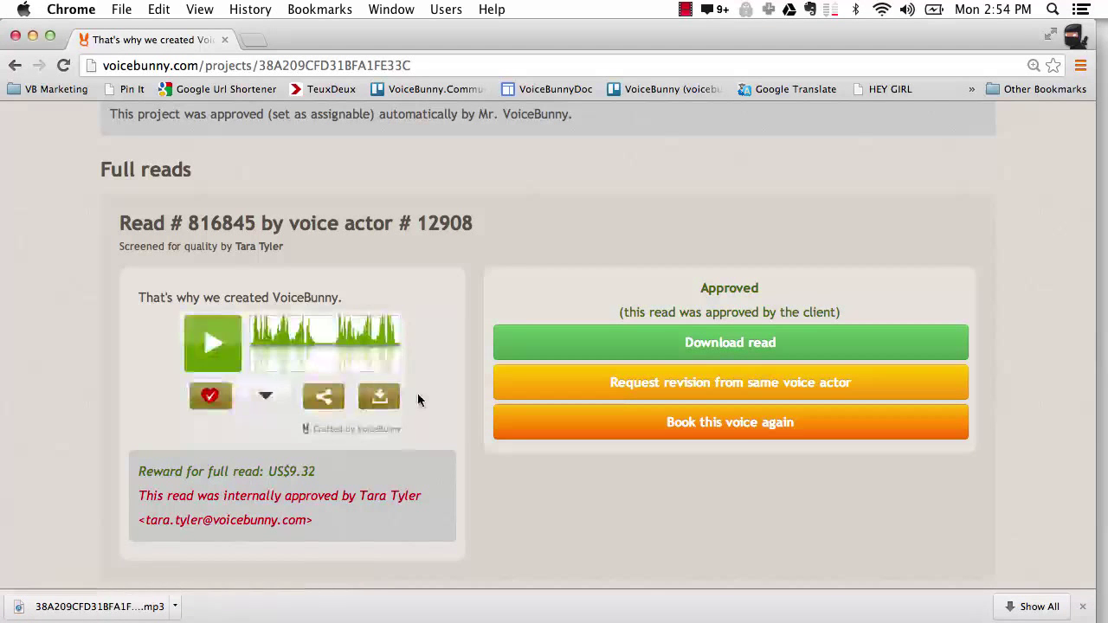
scroll(418, 396, "up", 5)
key("super+r")
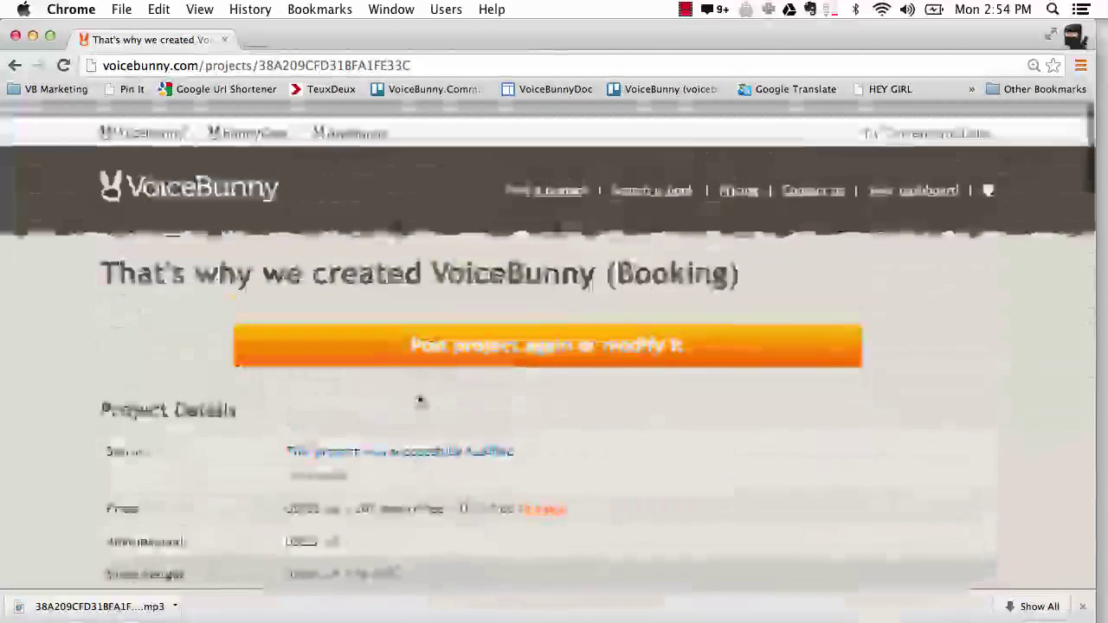
- Open the Announcer guys favorites page and copy its web address
left_click(988, 173)
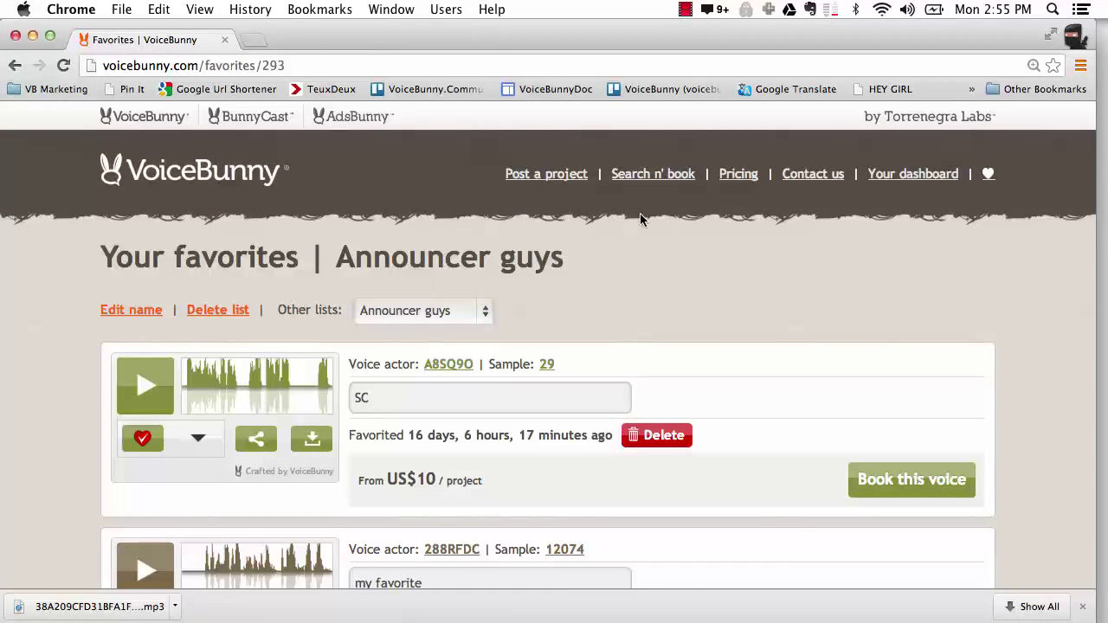
scroll(570, 350, "down", 15)
scroll(570, 351, "up", 3)
scroll(572, 350, "up", 10)
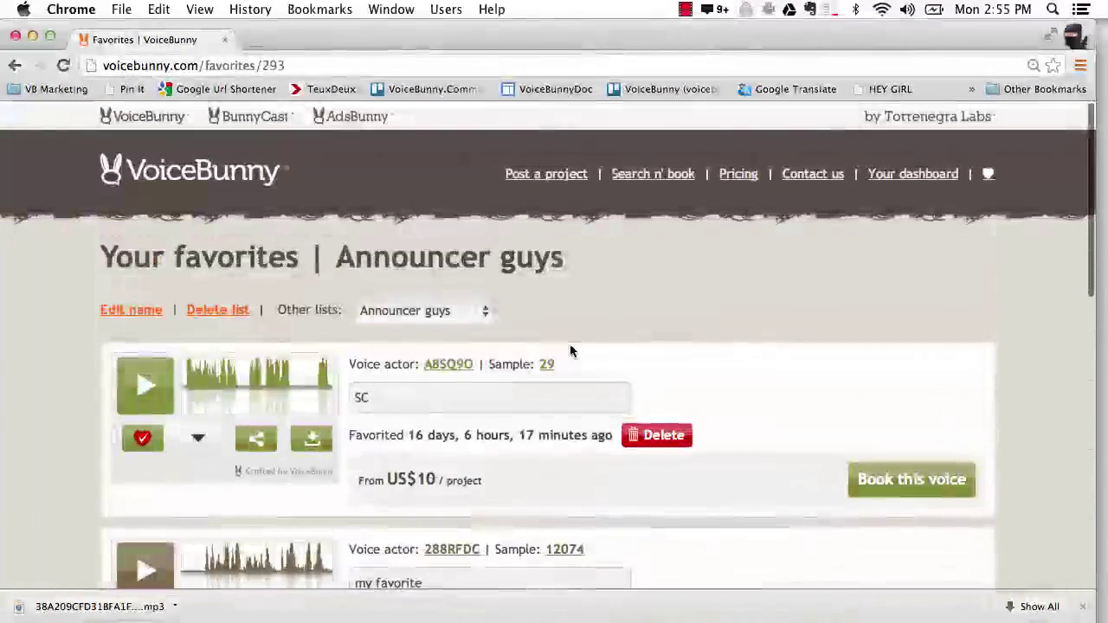
left_click(320, 65)
key("super+c")
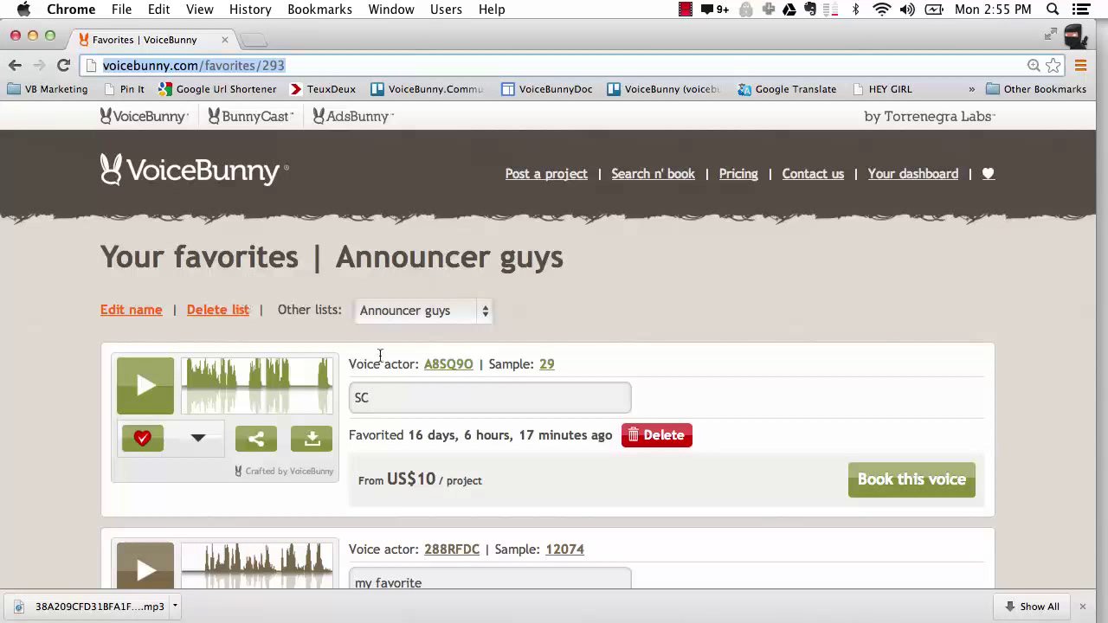
- Append a comma and a celebrity's name to the first favorite's 'SC' note, fixing a typo
left_click(415, 394)
scroll(415, 394, "down", 2)
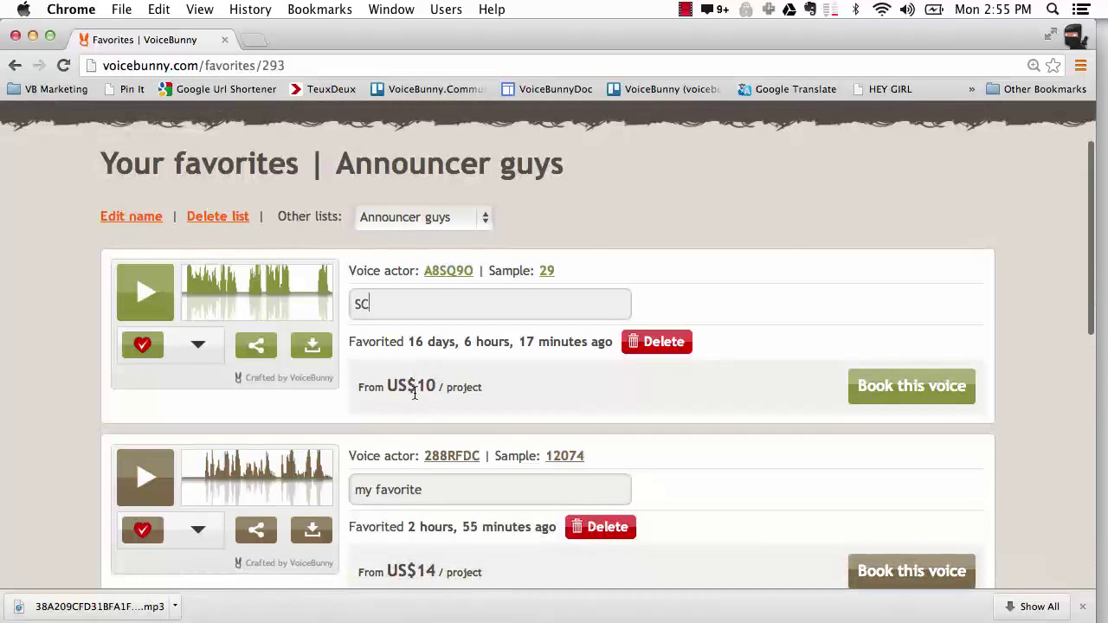
type(", s")
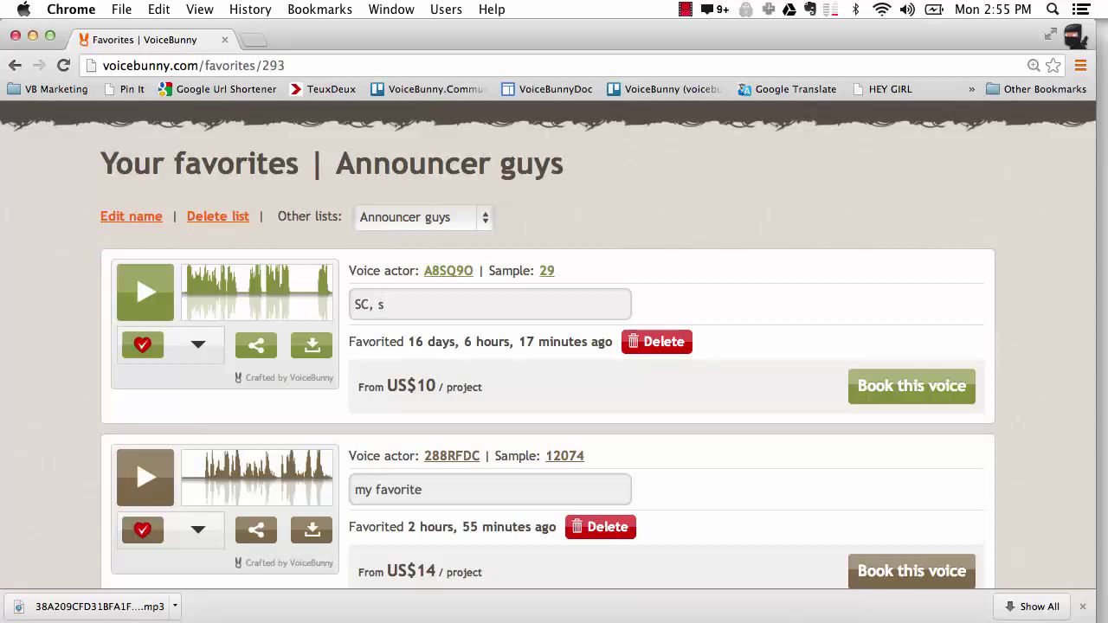
key("BackSpace")
type("mike ro")
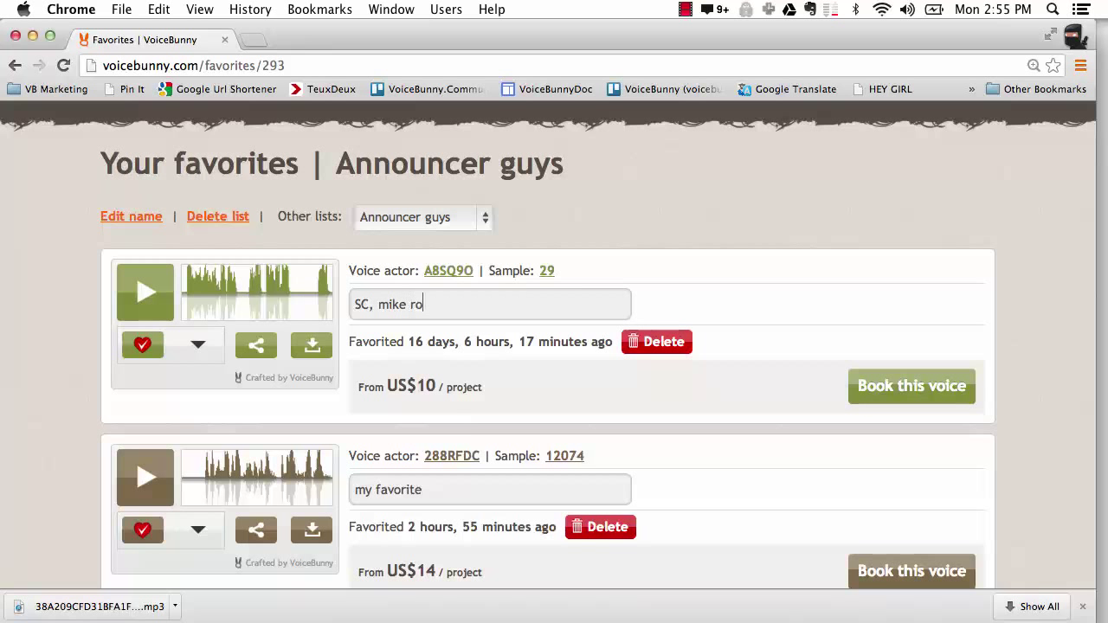
type("we")
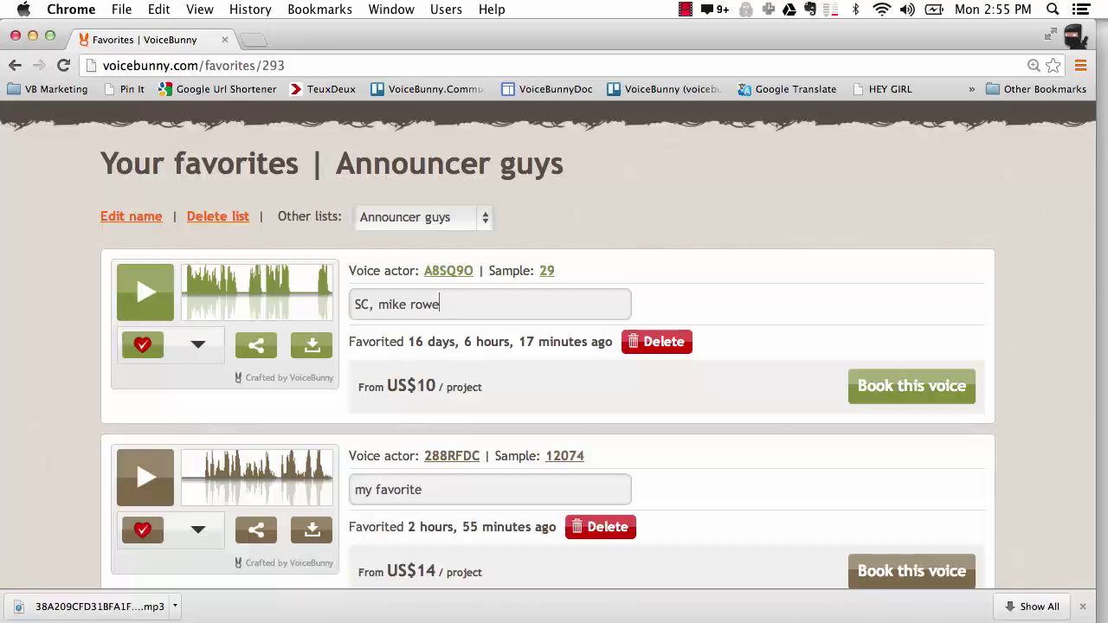
- Dismiss the Book this voice link menu and go to the Contact us page
right_click(883, 384)
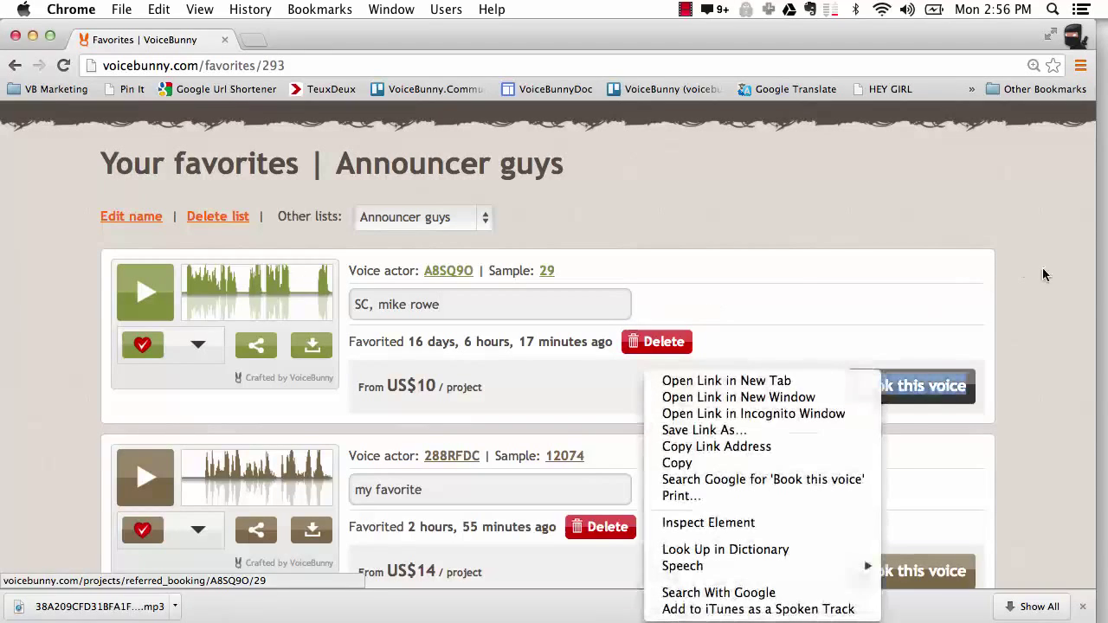
left_click(920, 200)
scroll(920, 200, "up", 2)
left_click(798, 184)
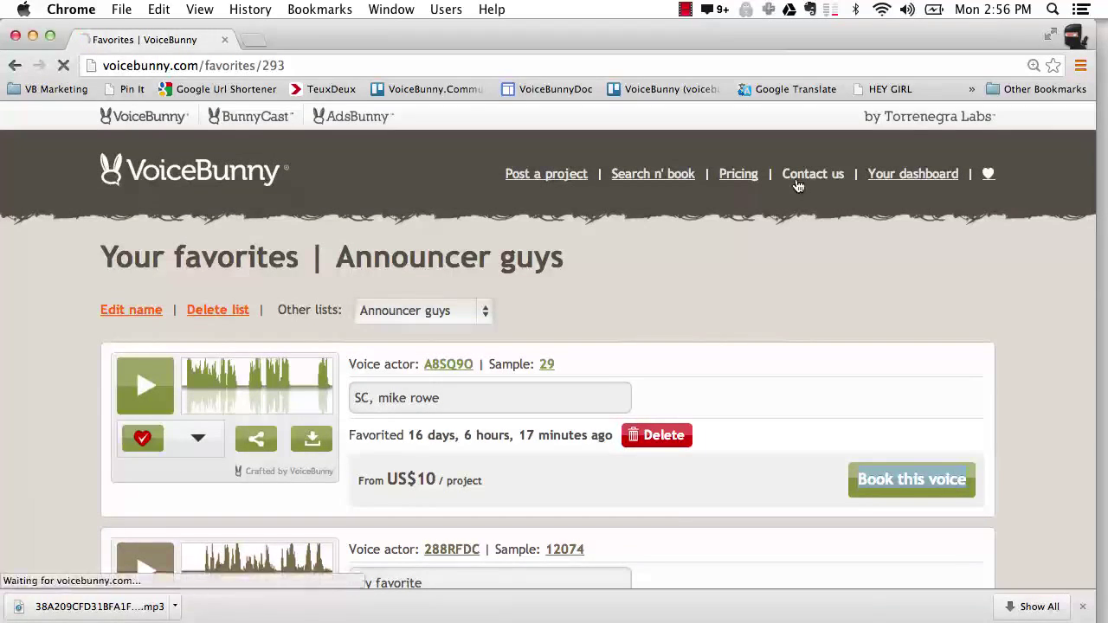